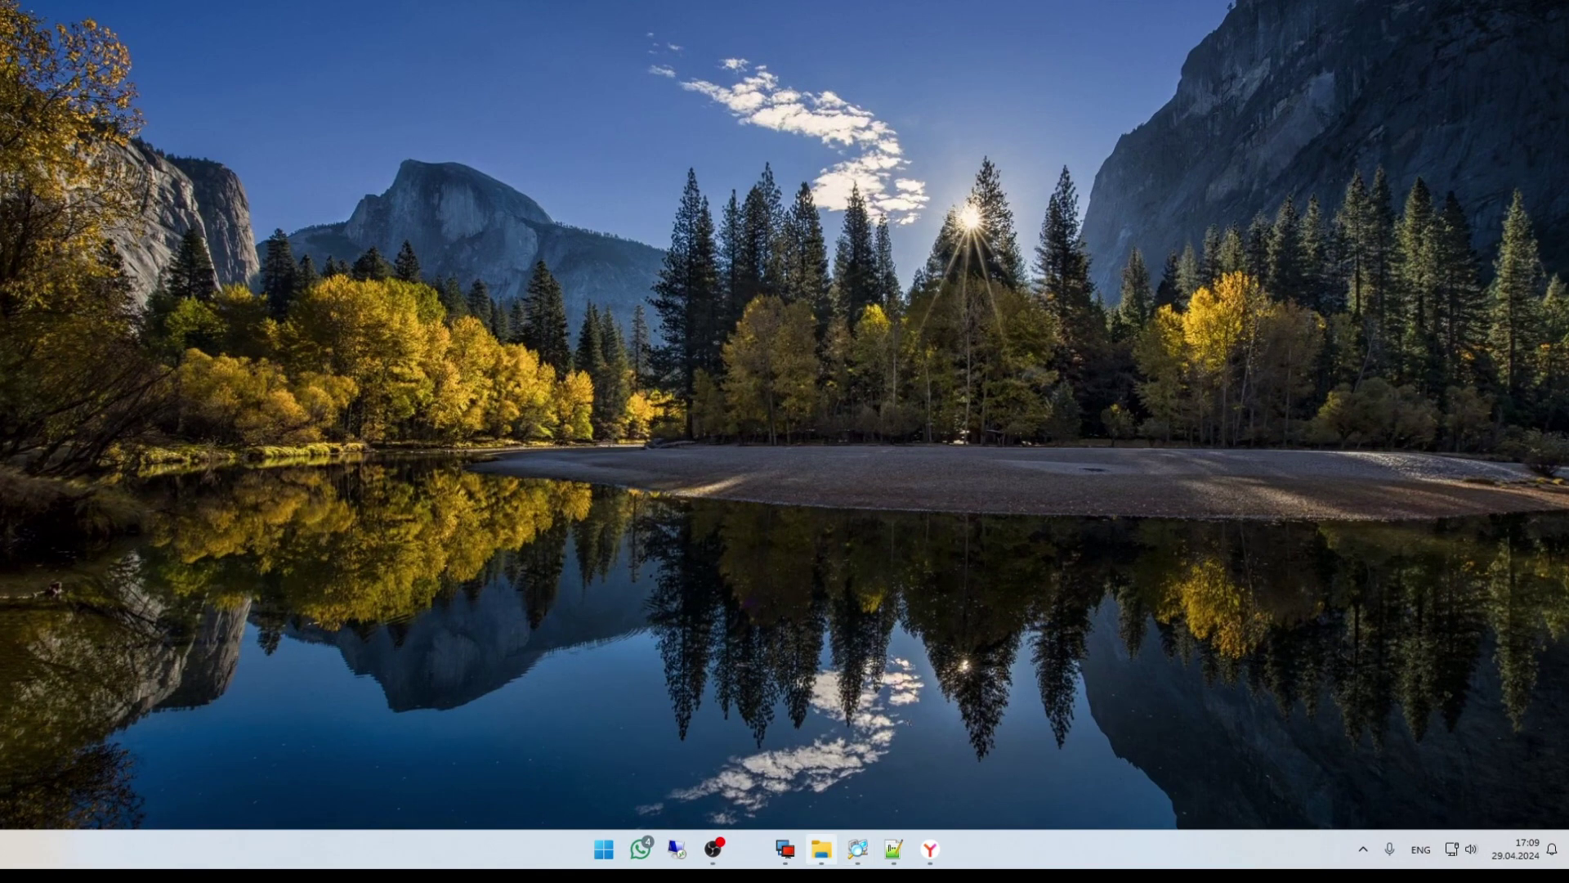
# Open the Windows folder on local disk C: in File Explorer.
pyautogui.click(821, 849)
pyautogui.click(69, 469)
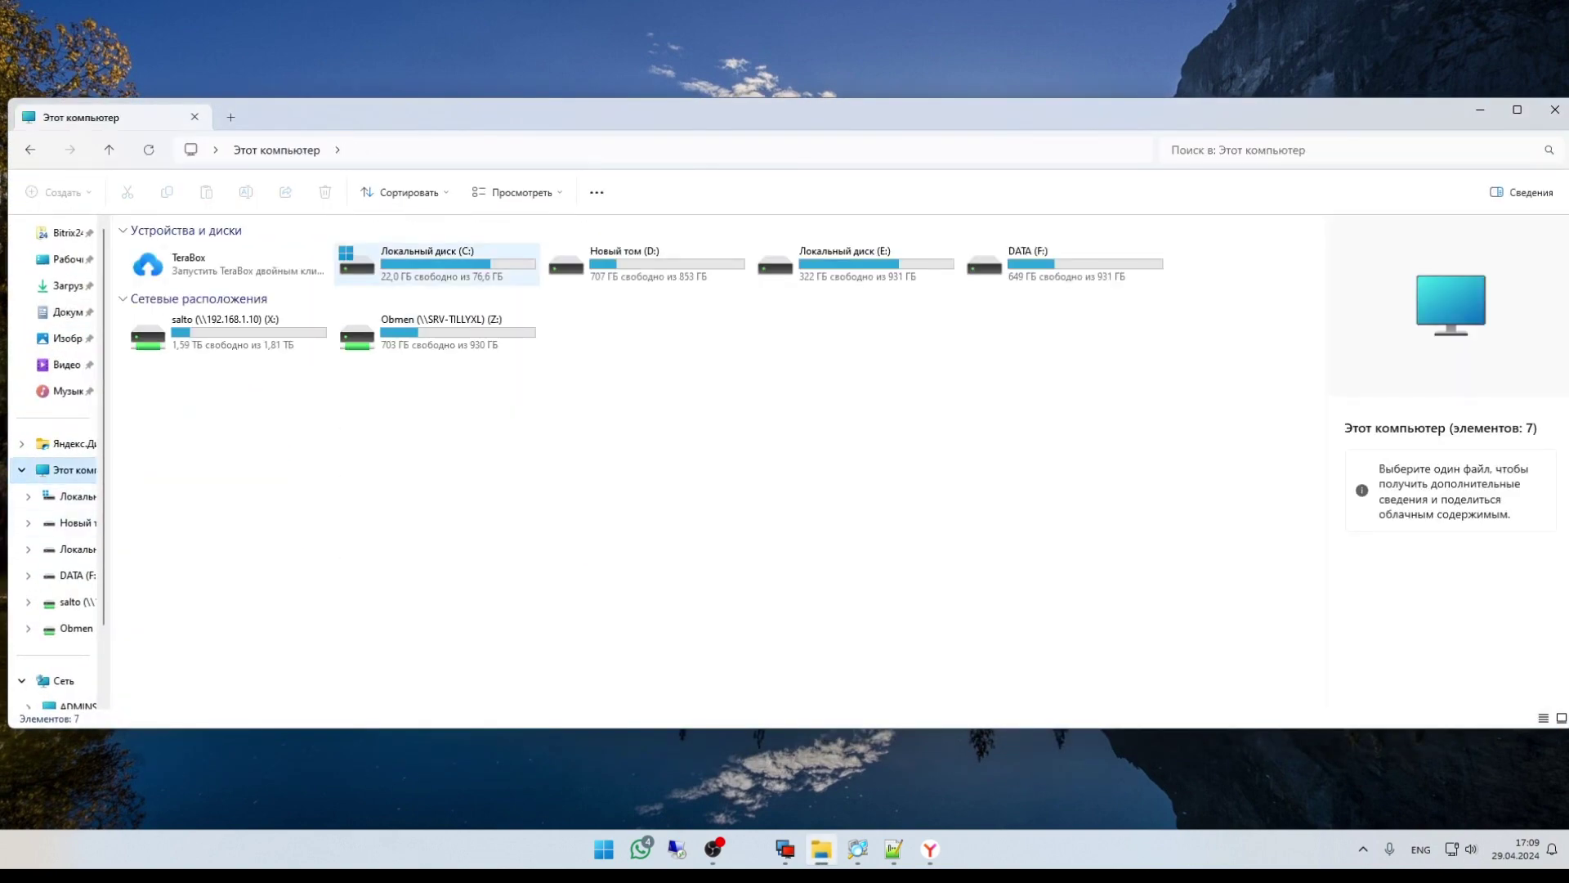
pyautogui.doubleClick(438, 269)
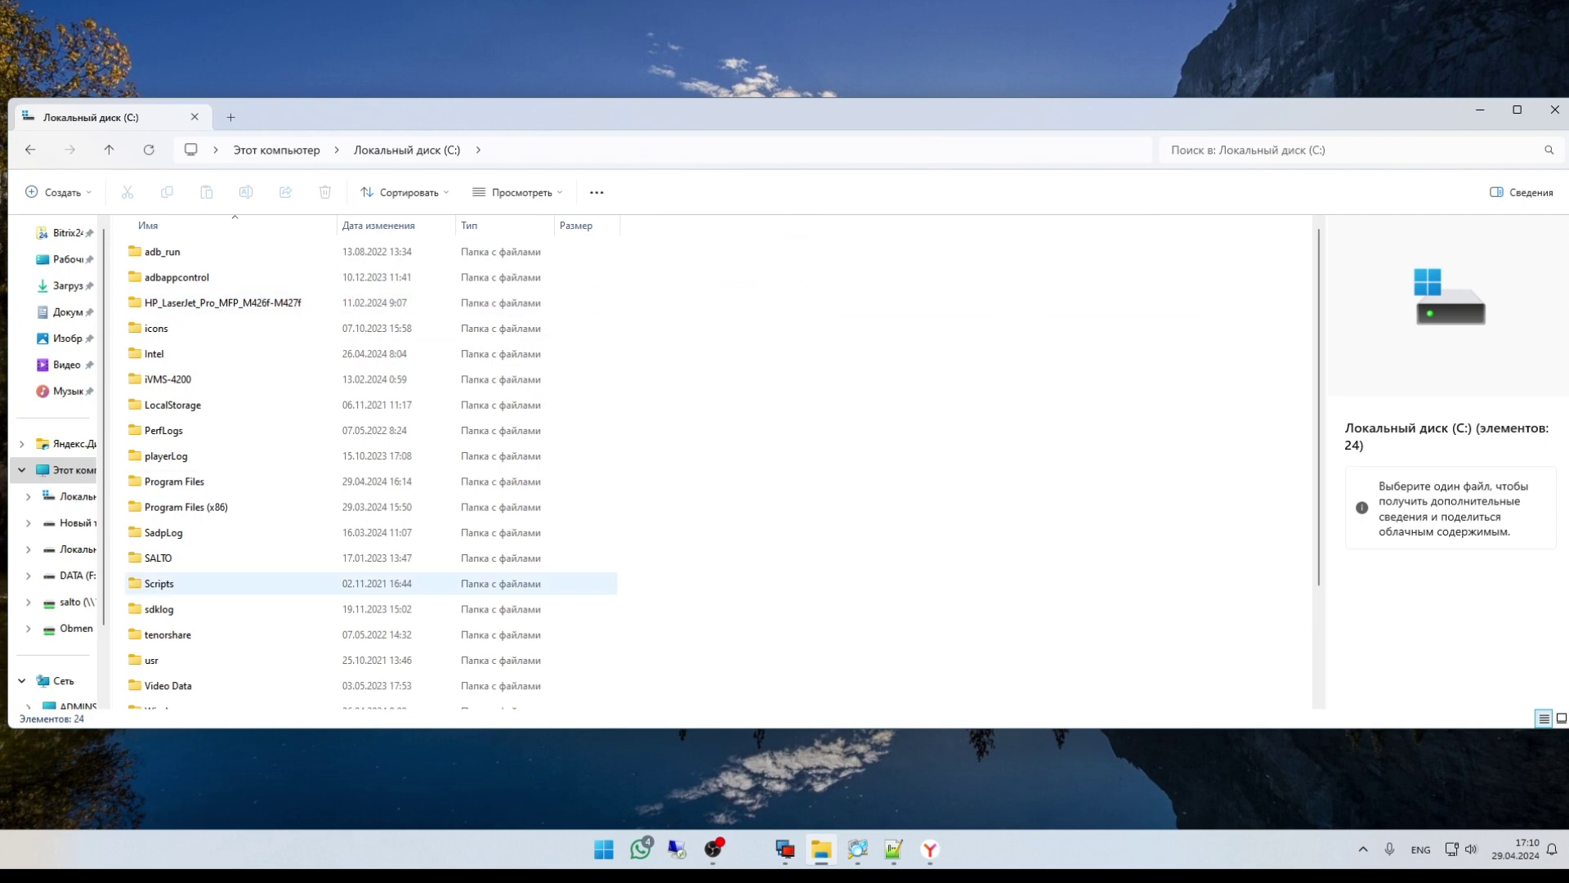
pyautogui.scroll(-2, 368, 572)
pyautogui.click(165, 570)
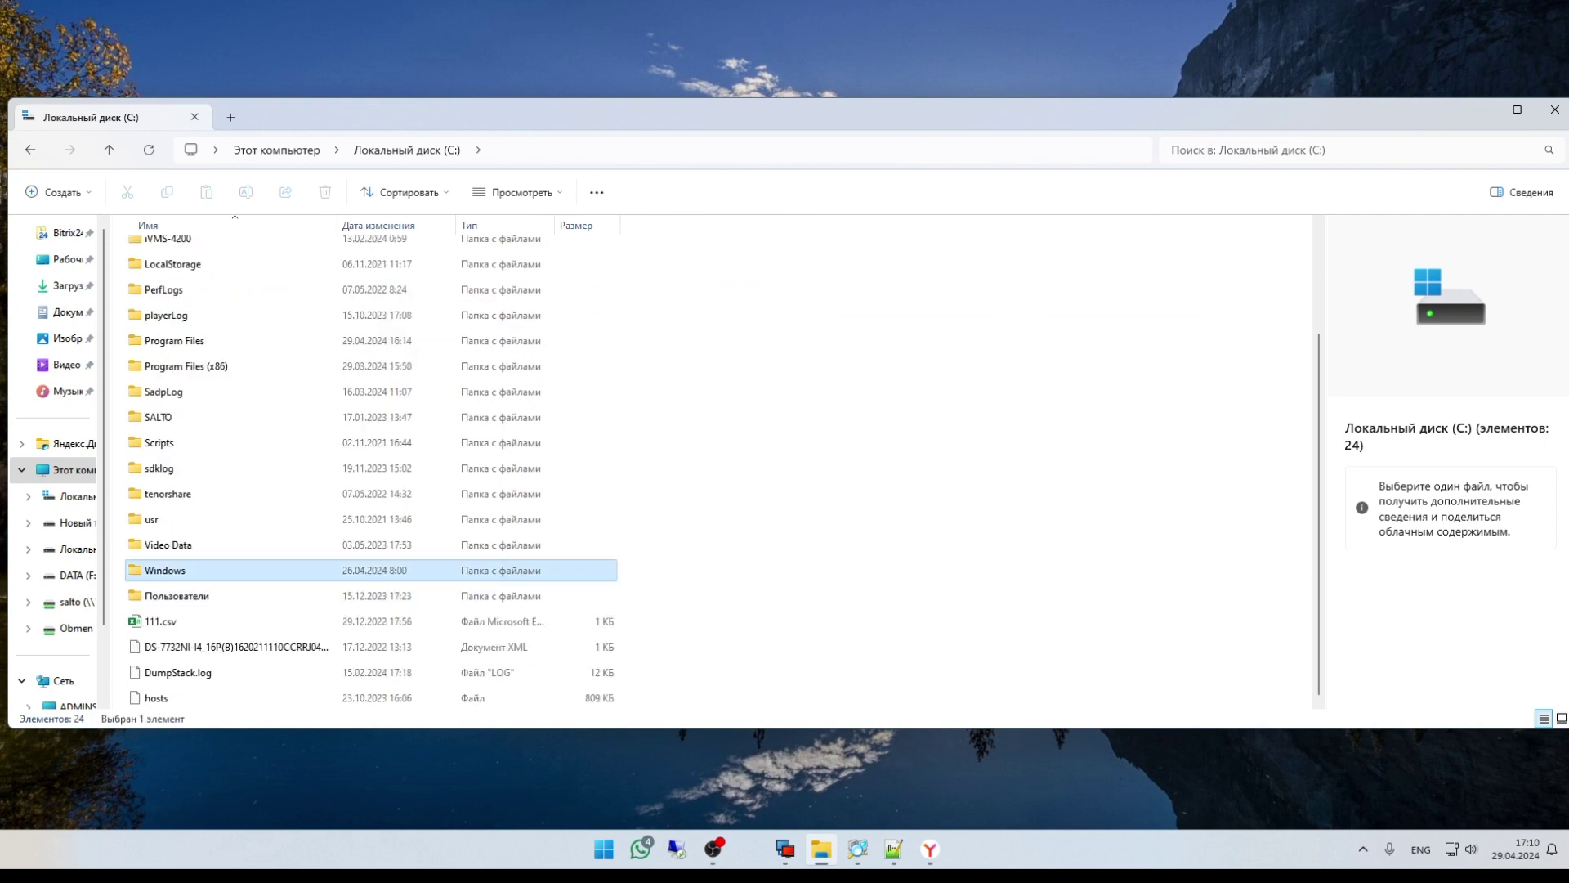
pyautogui.doubleClick(165, 570)
# Find the WinSxS folder inside C:\Windows and open its properties to check its size.
pyautogui.scroll(-5, 165, 570)
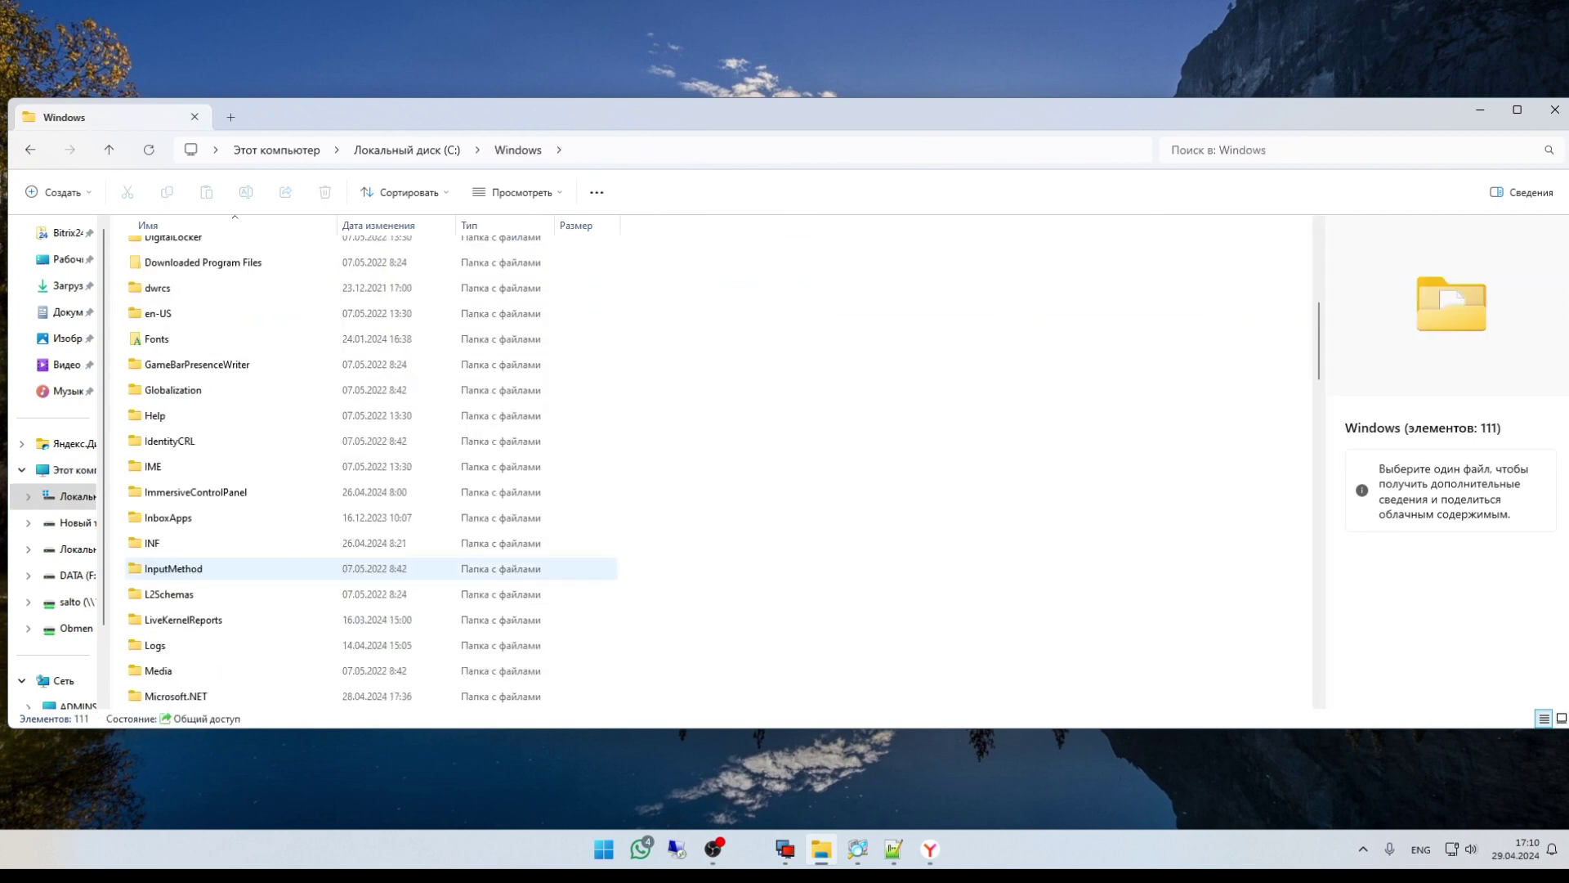
pyautogui.scroll(-10, 165, 570)
pyautogui.scroll(-4, 166, 570)
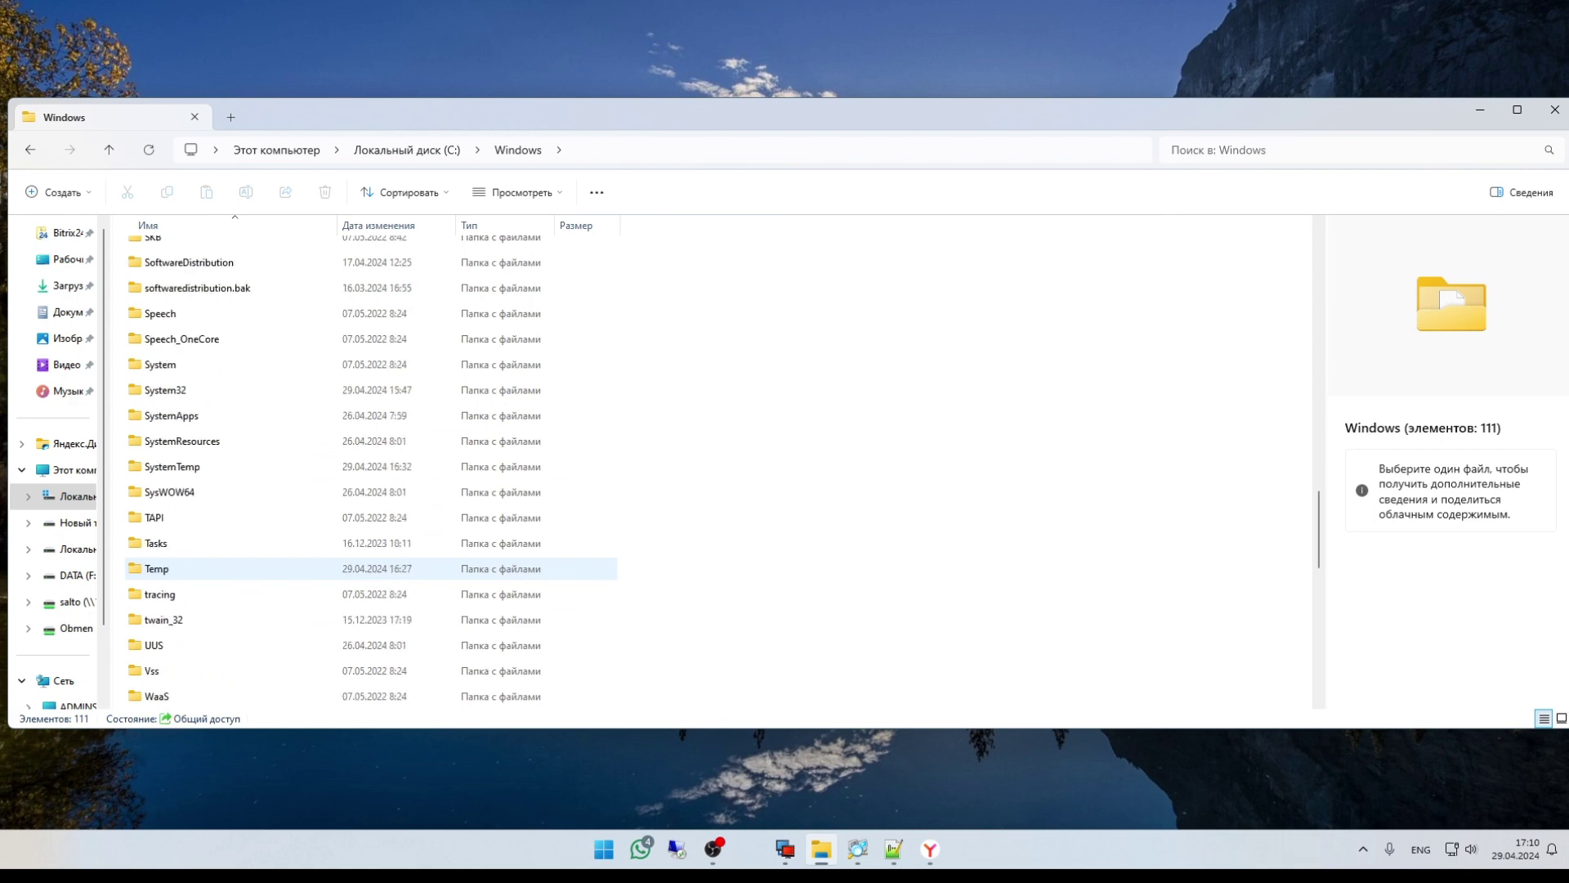
pyautogui.scroll(-1, 165, 570)
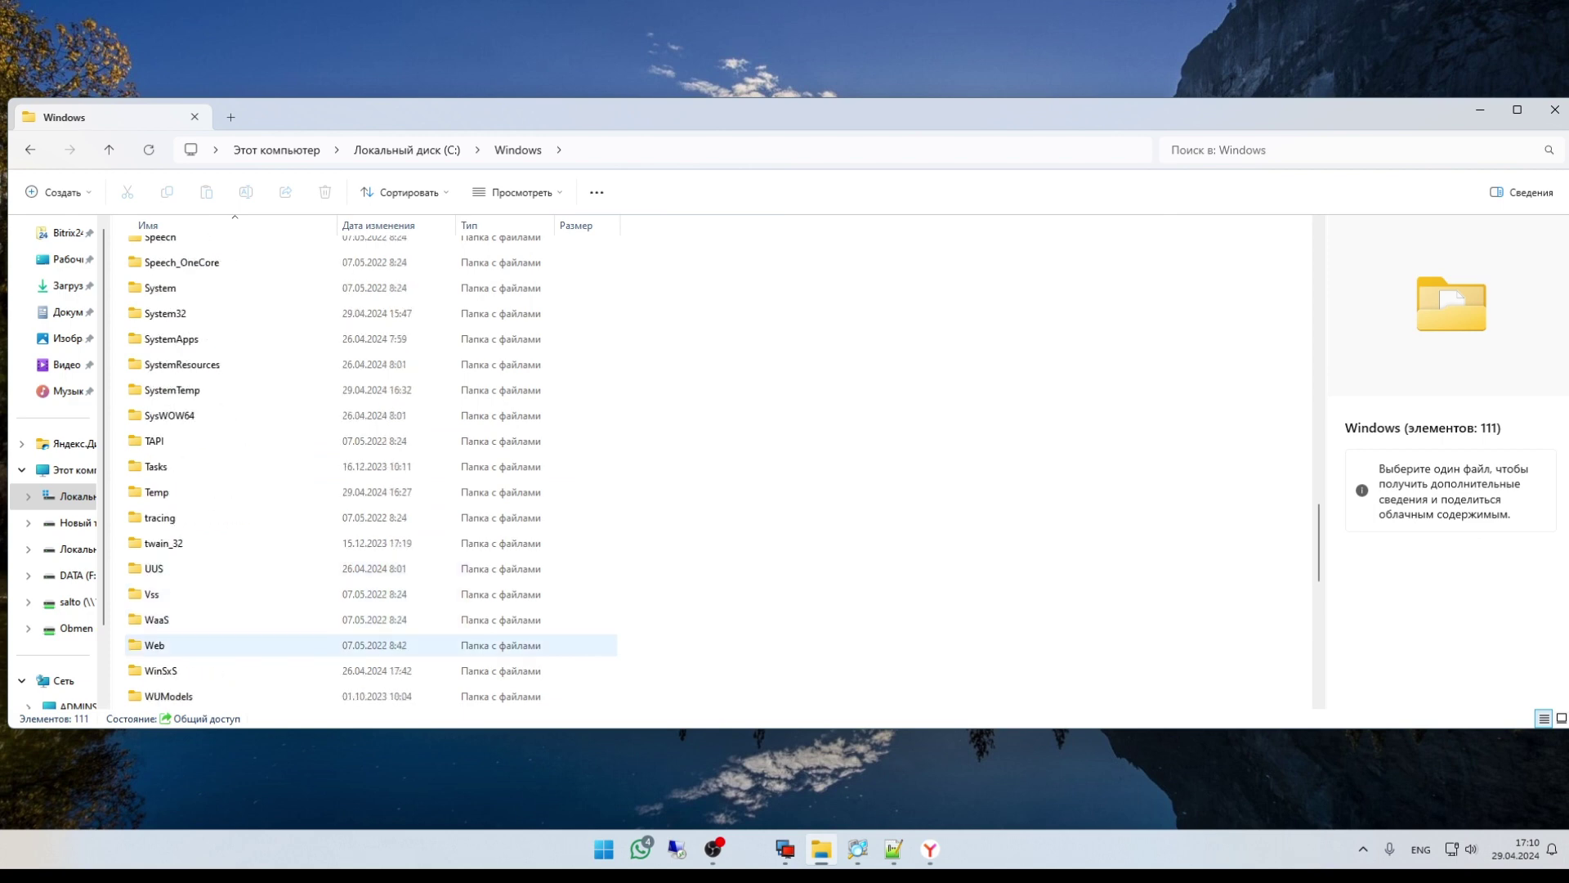
pyautogui.click(164, 670)
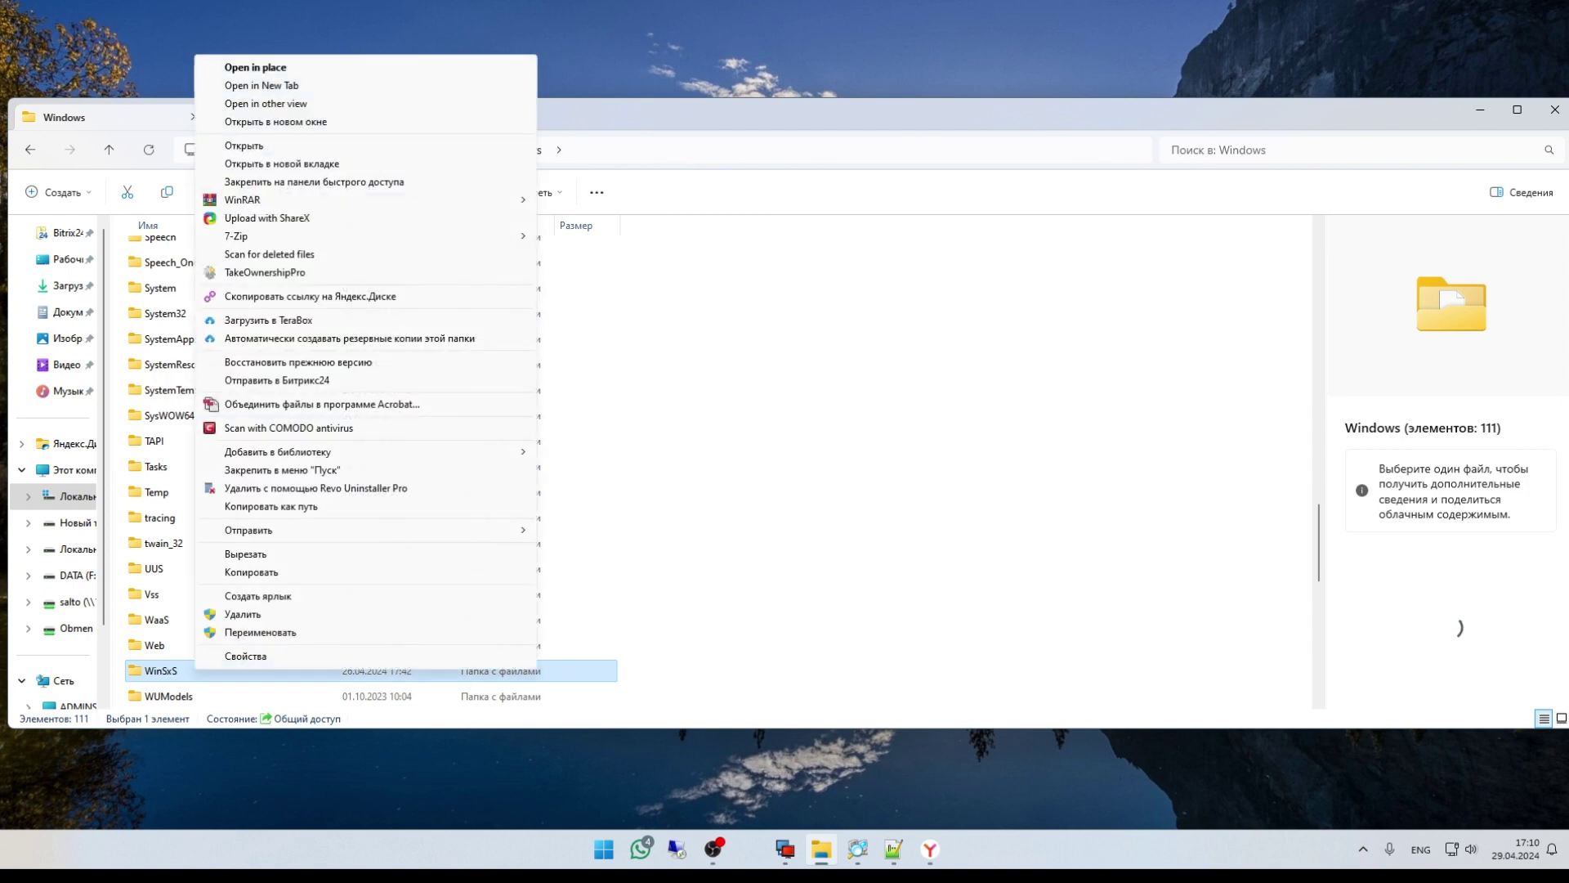
pyautogui.hotkey('shift', 'F10')
pyautogui.press('Escape')
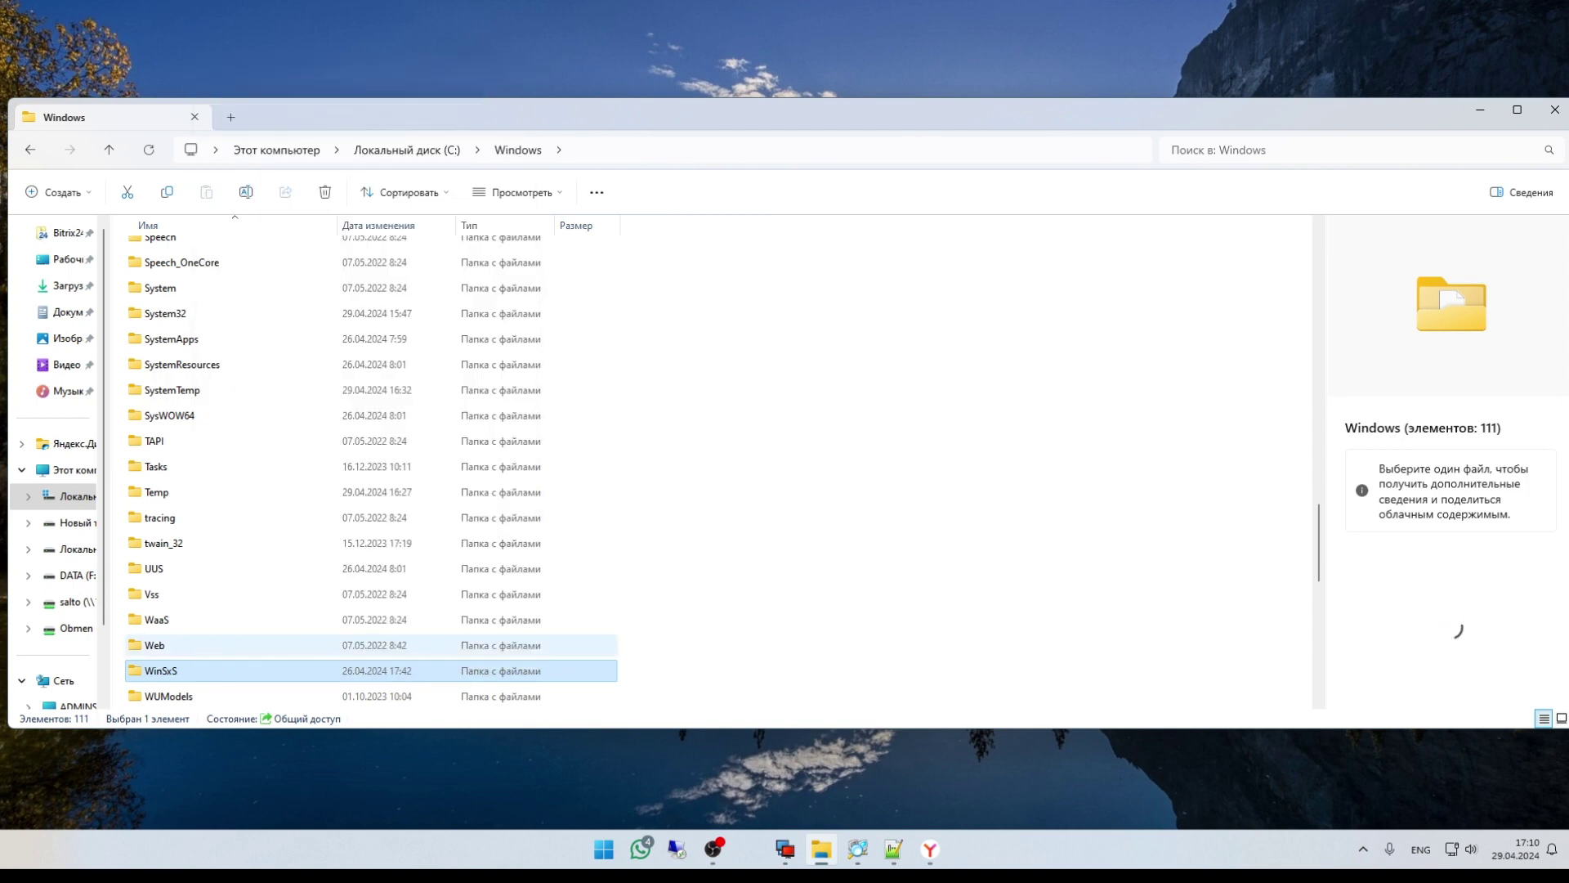
pyautogui.hotkey('alt', 'Return')
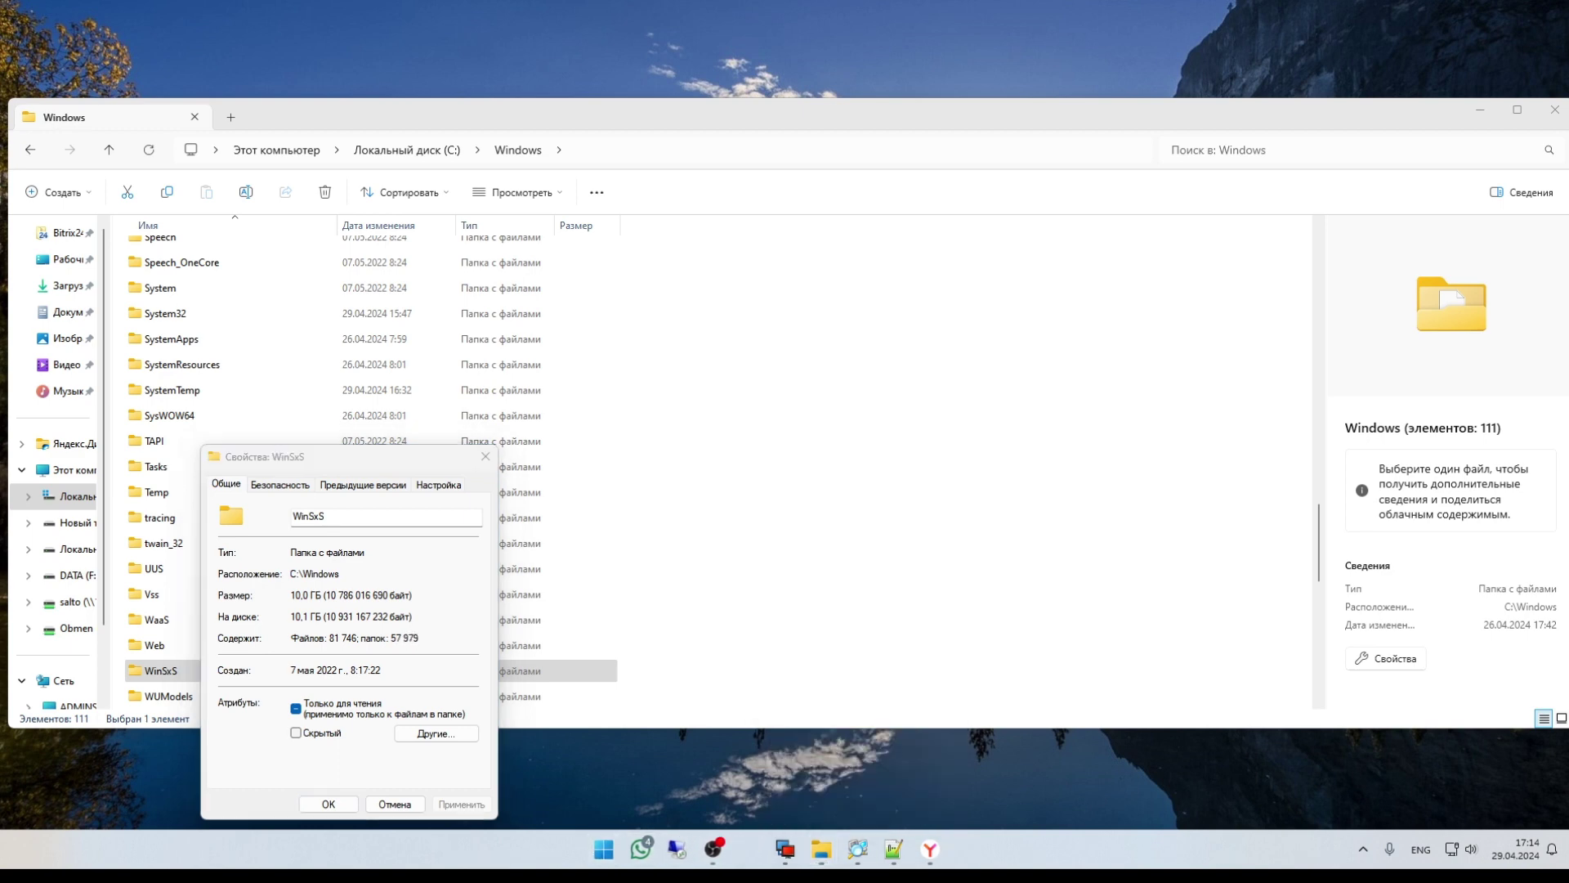
# Launch Command Prompt (Командная строка) with administrator rights.
pyautogui.press('super')
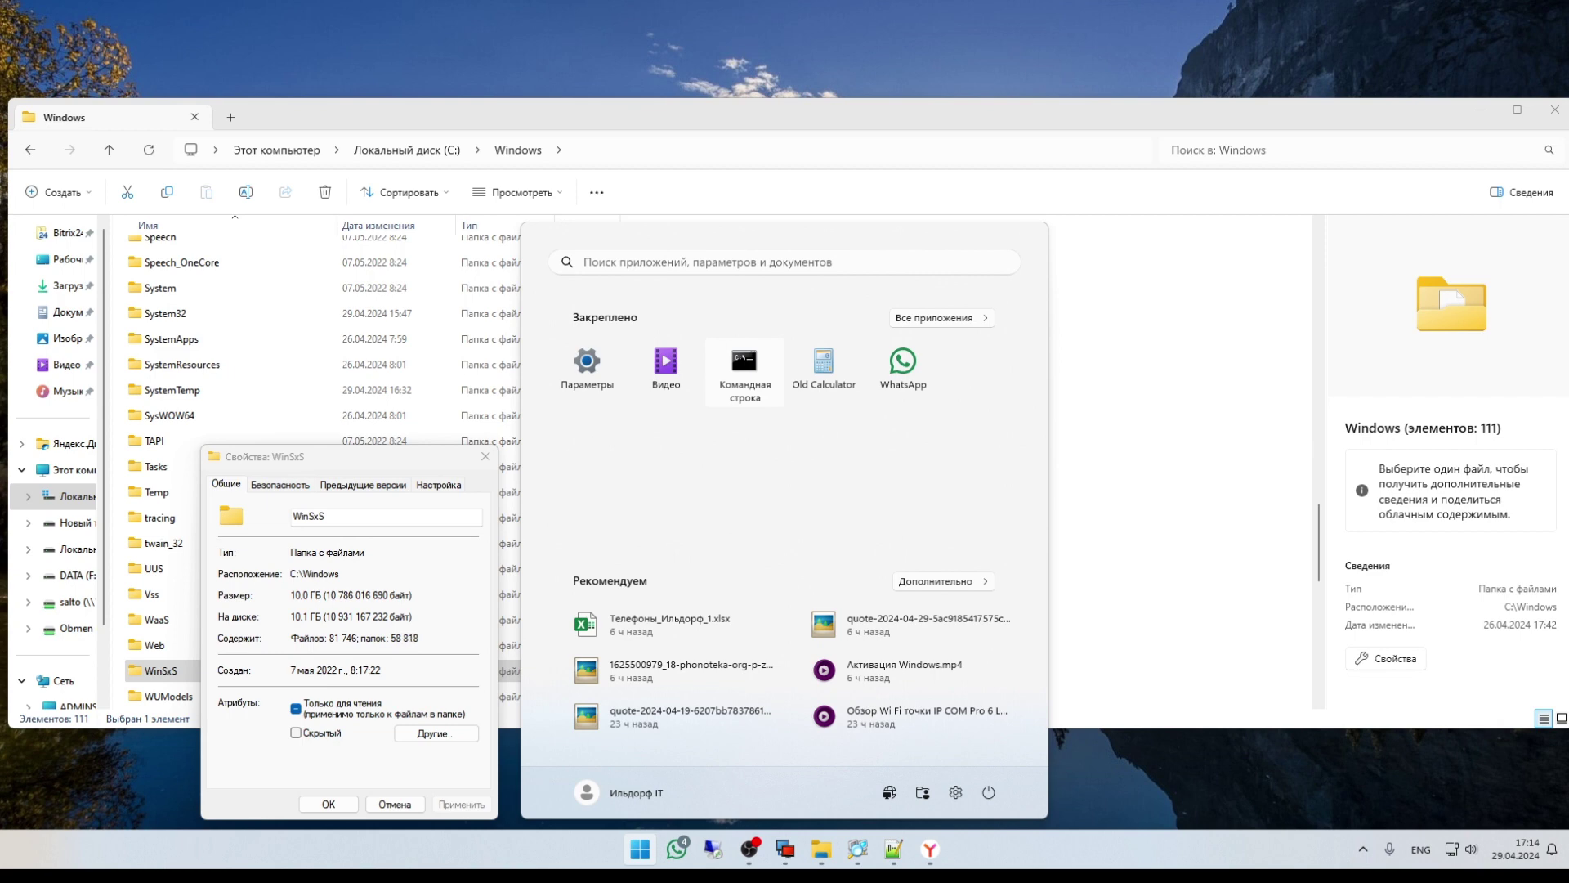
pyautogui.rightClick(742, 374)
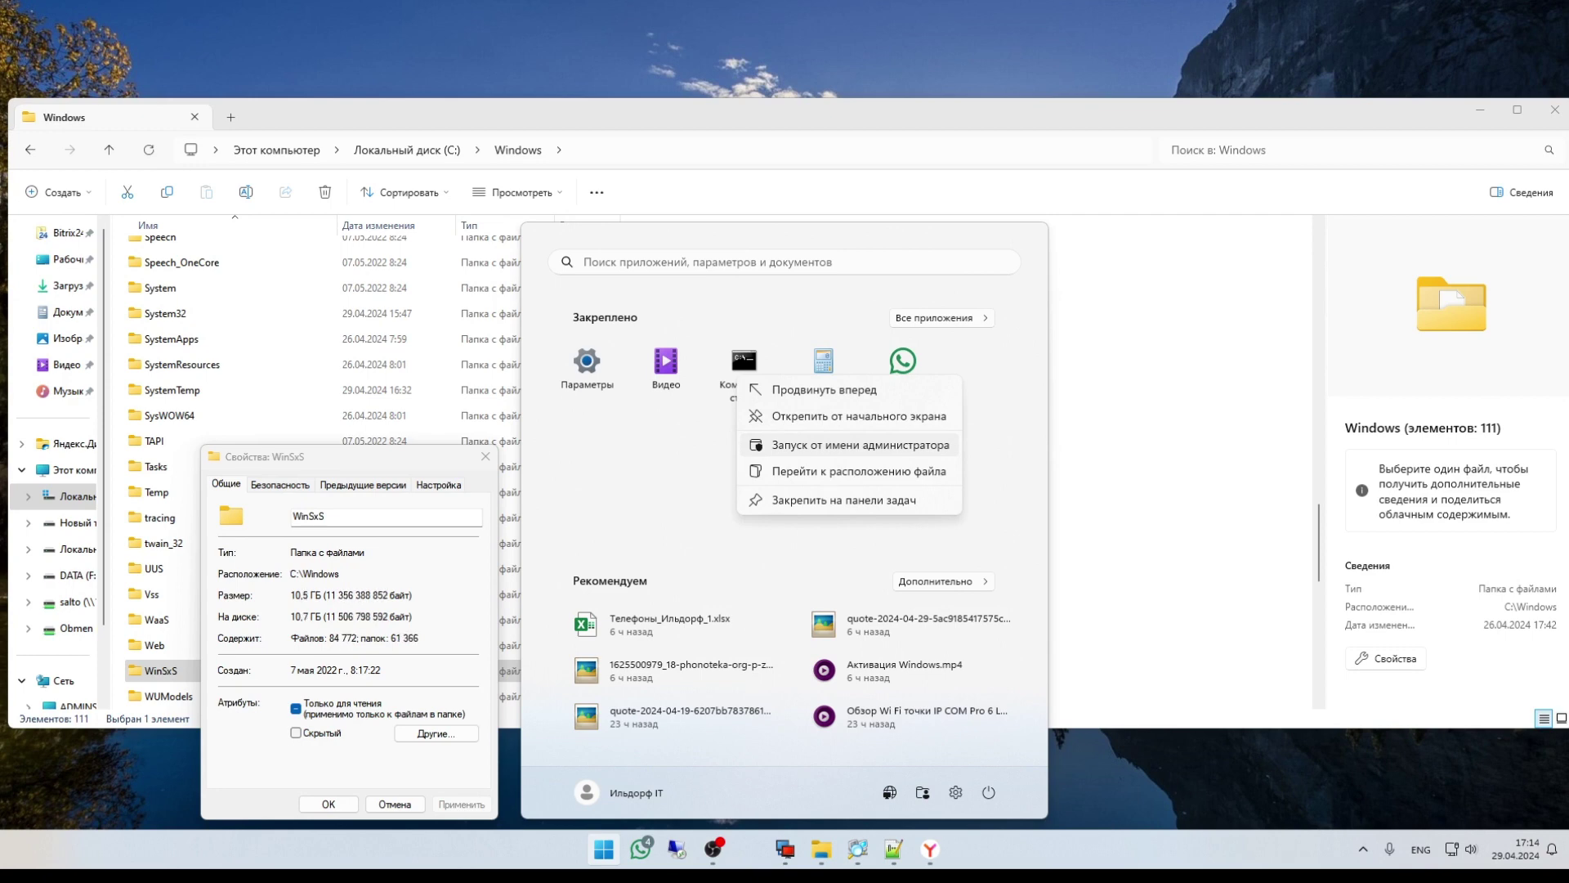
pyautogui.press('Escape')
pyautogui.press('Escape')
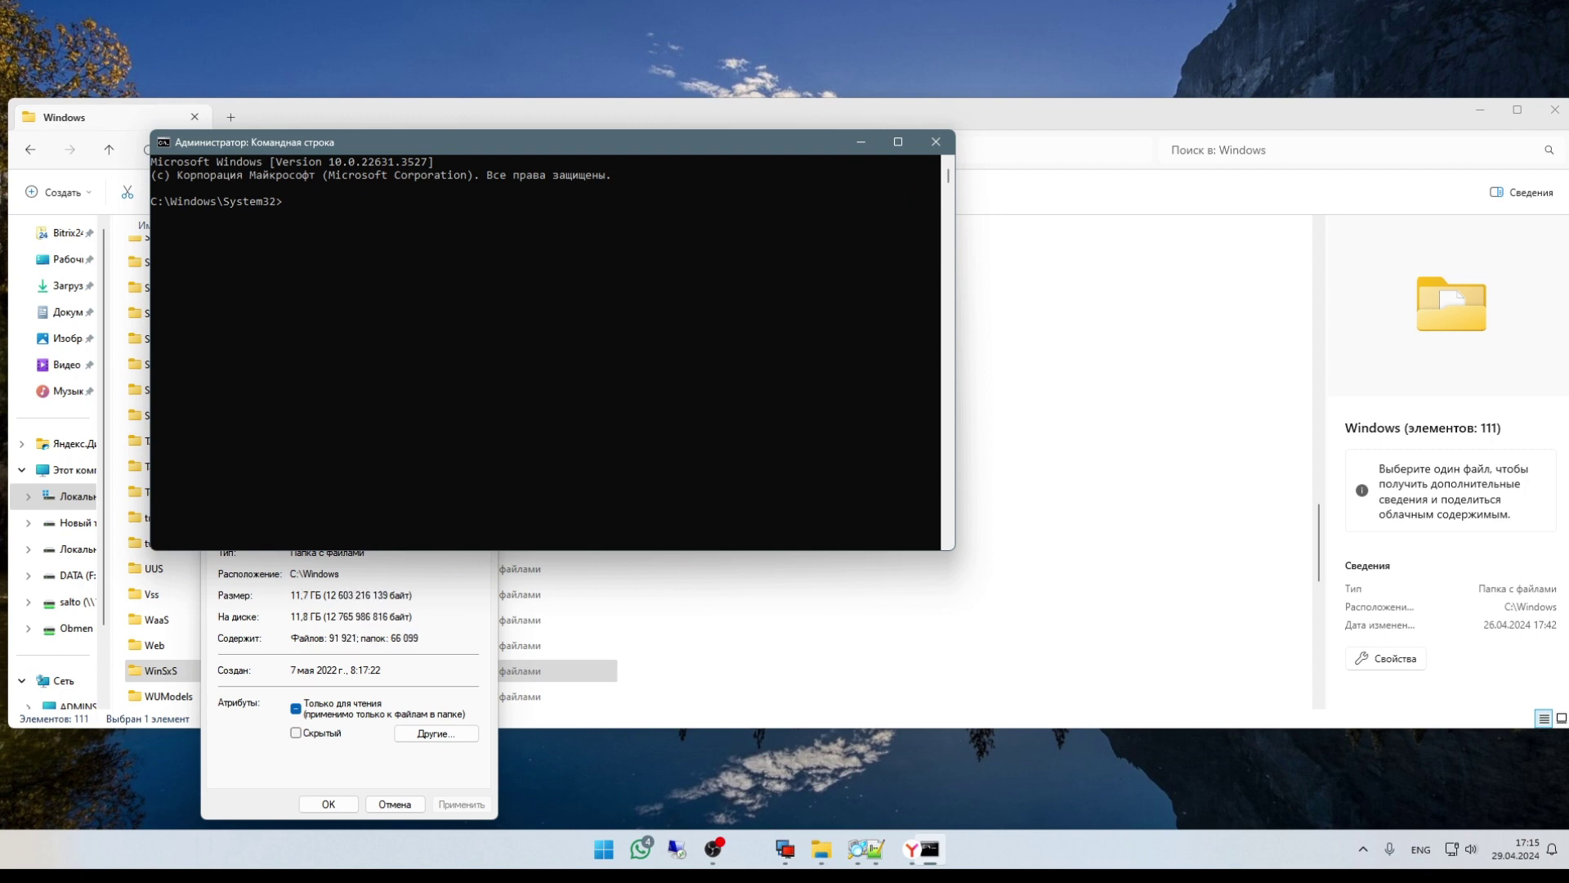
# Run Dism.exe /Online /Cleanup-Image /AnalyzeComponentStore, followed by Dism.exe /Online /Cleanup-Image /StartComponentCleanup once the analysis completes.
pyautogui.write('Dism.exe /Online /Cleanup-Image /AnalyzeComponentStore')
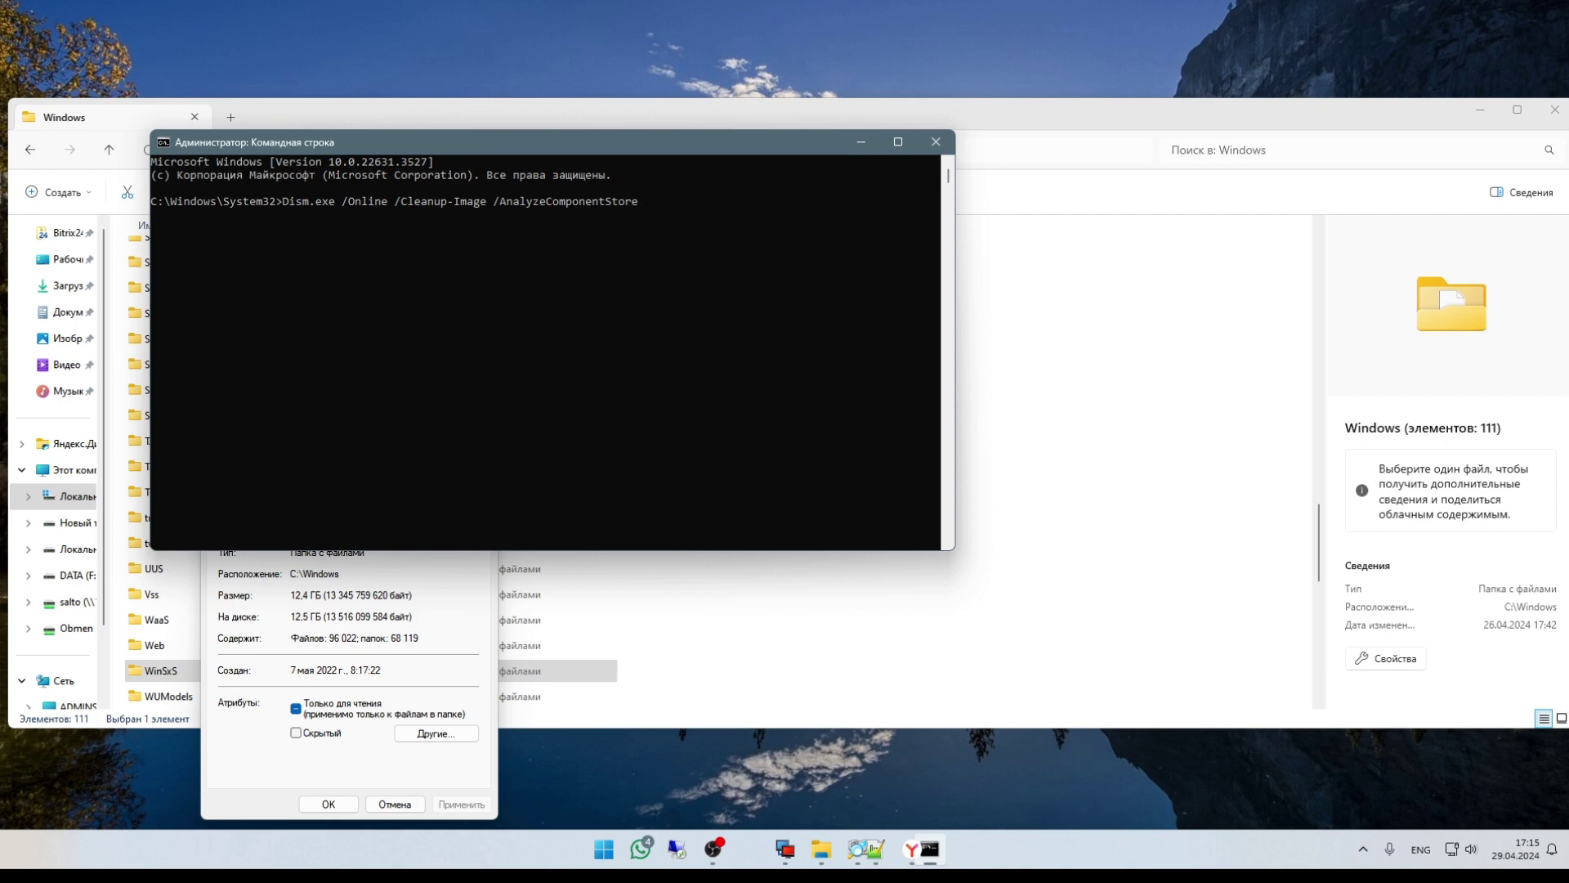
pyautogui.press('Return')
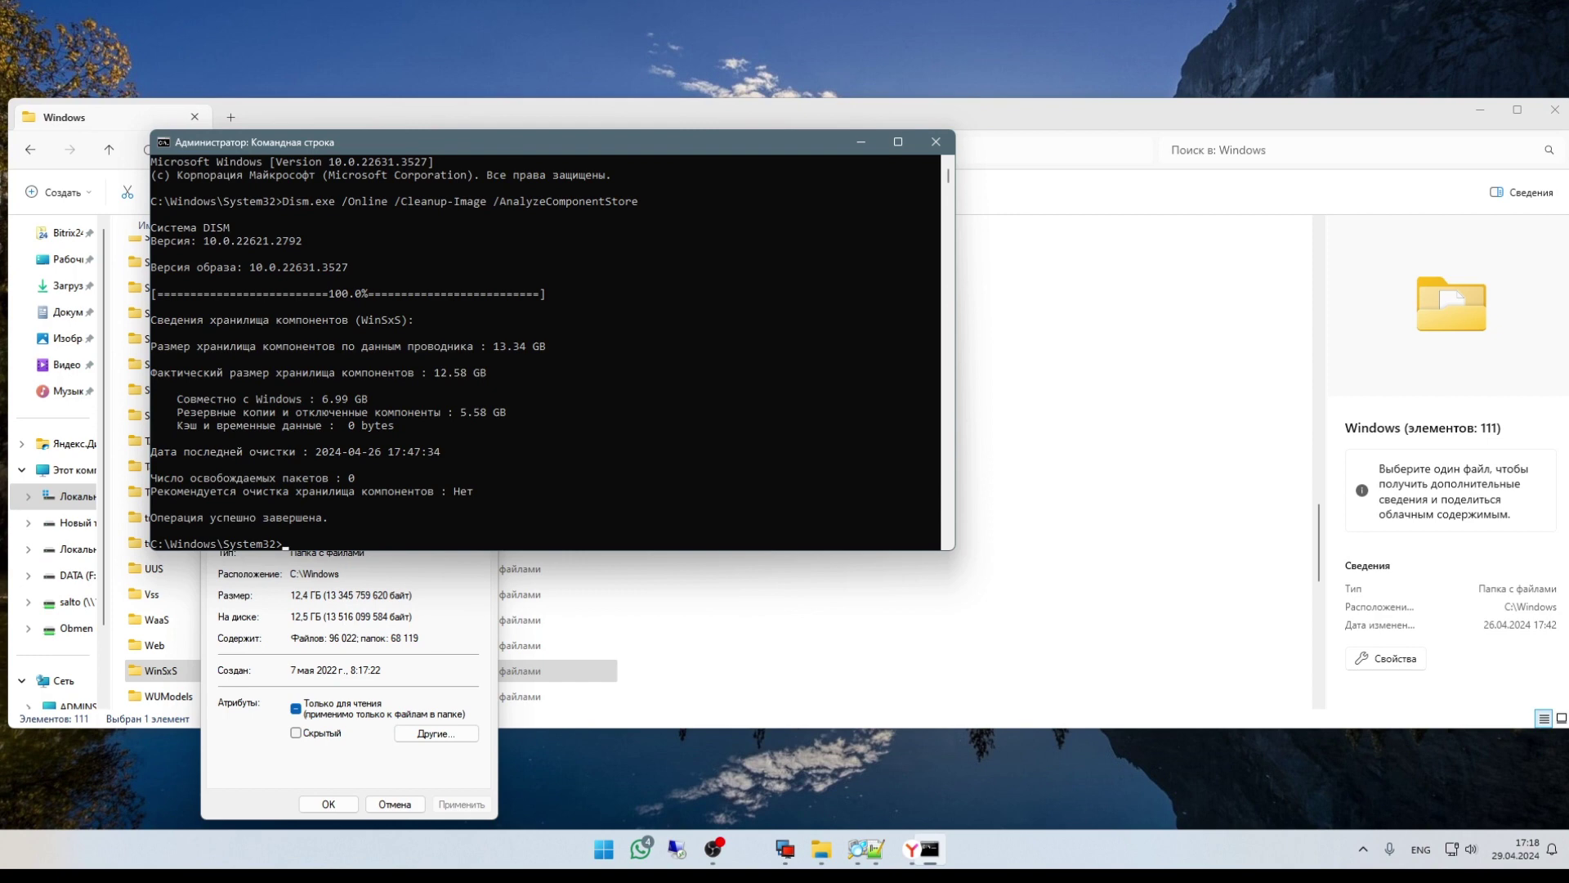
pyautogui.write('Dism.exe /Online /Cleanup-Image /StartComponentCleanup')
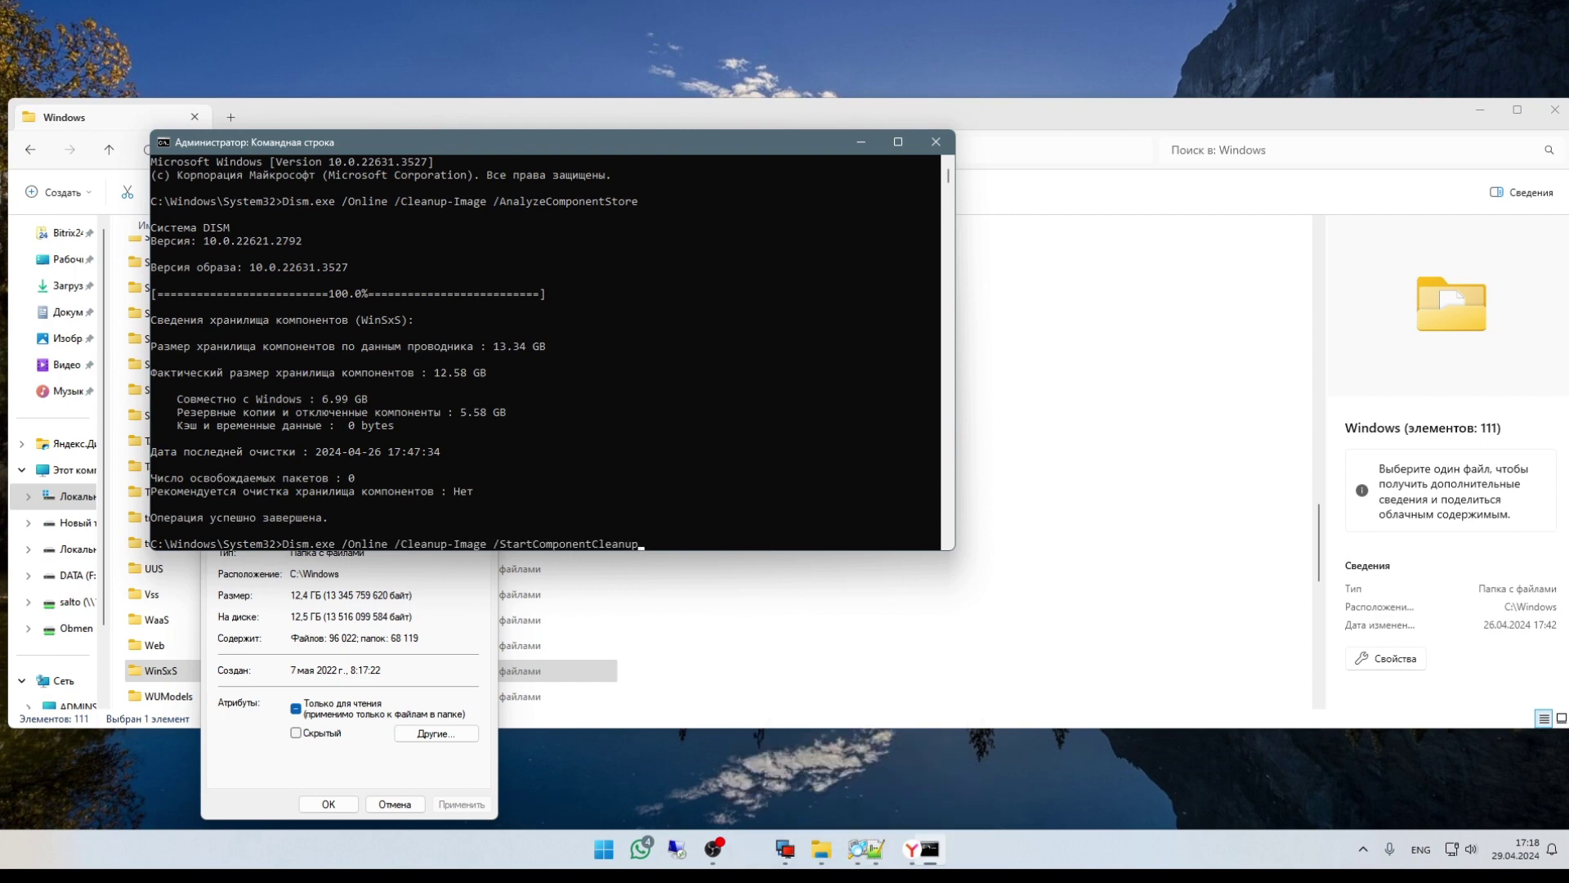
pyautogui.press('Return')
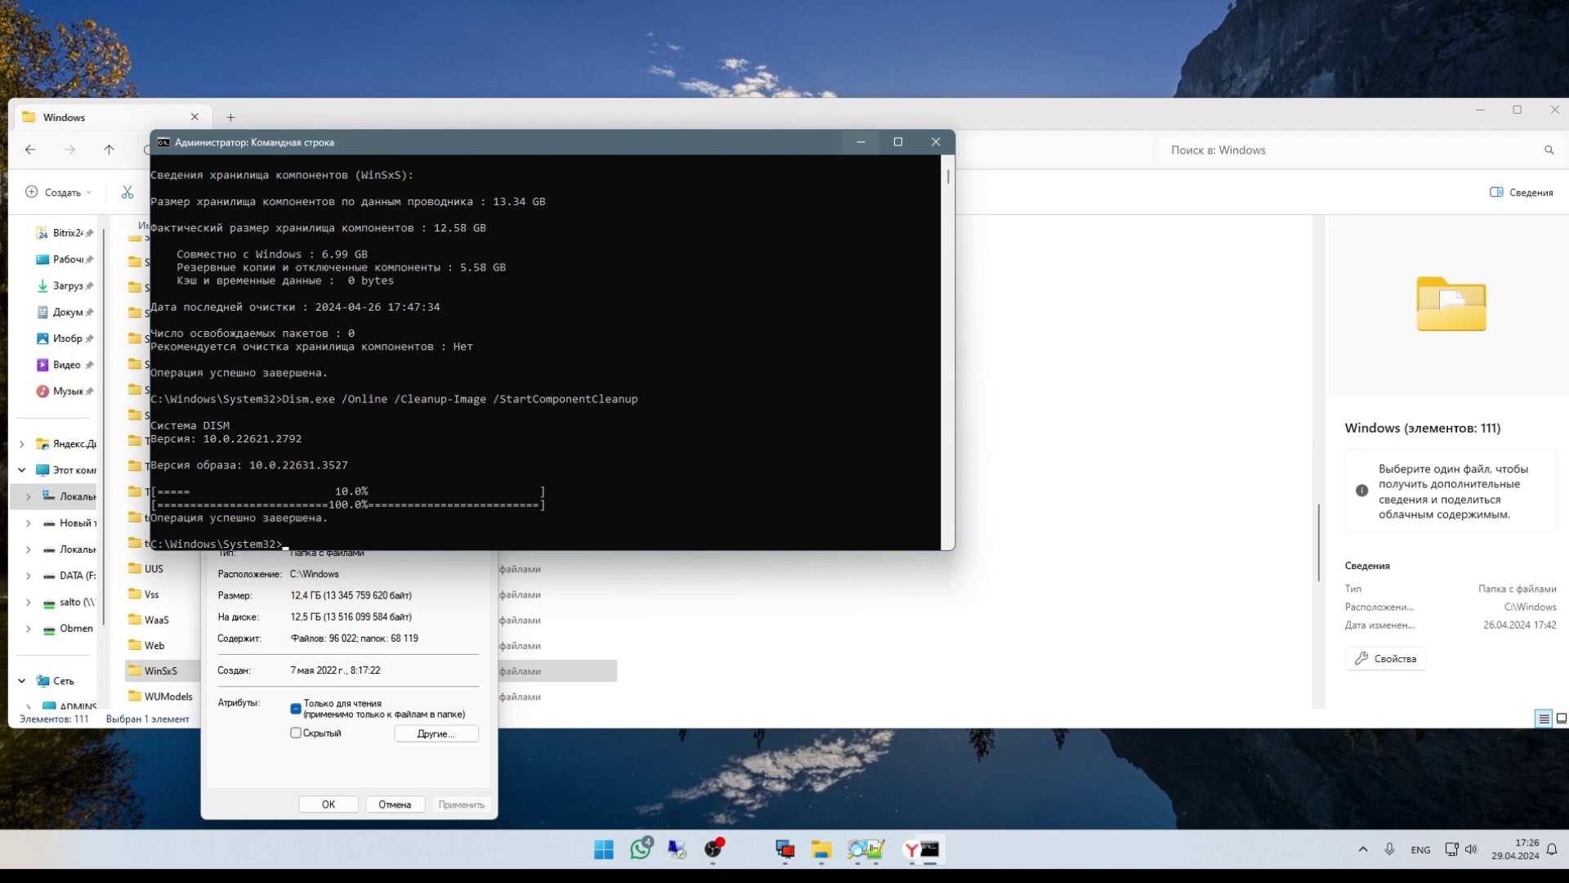
# Minimize the console, close the old WinSxS properties window and reopen the folder's properties to recalculate its size.
pyautogui.click(860, 141)
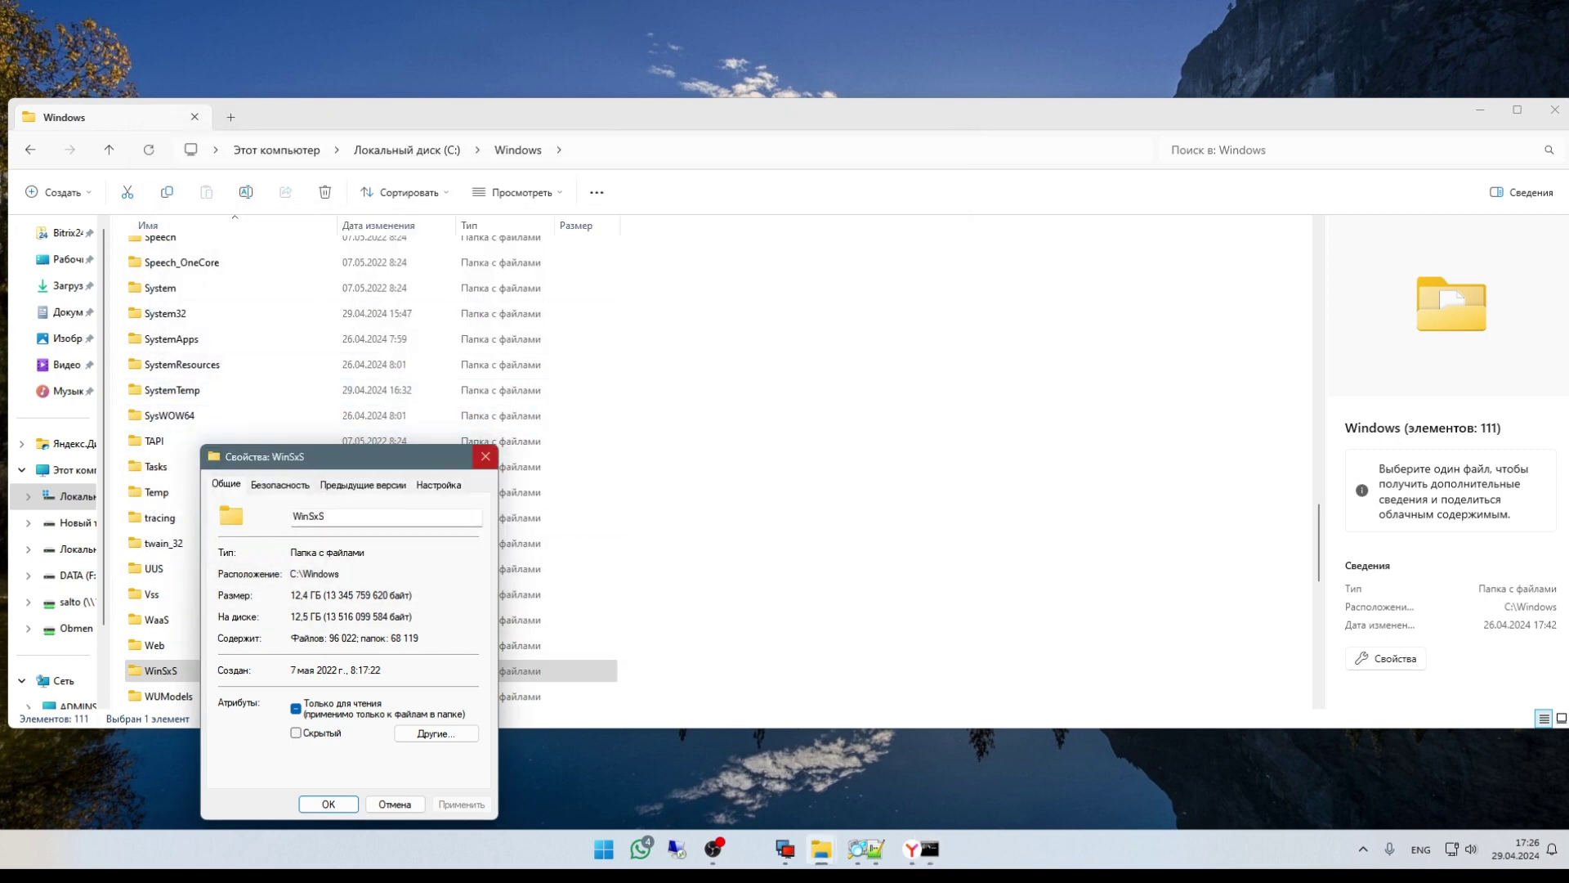
pyautogui.click(486, 456)
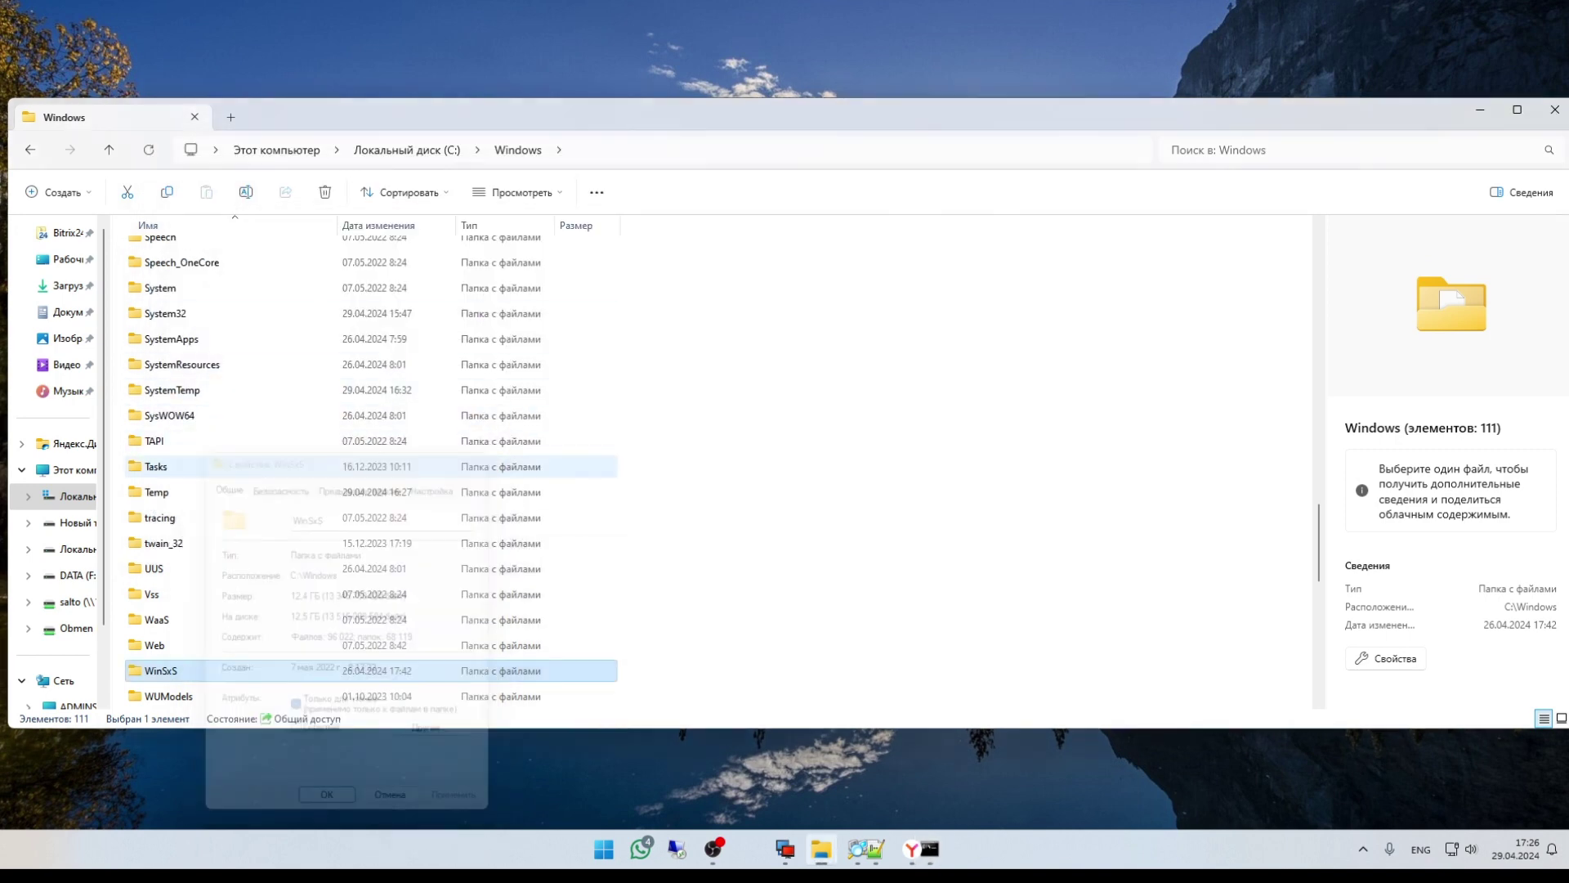
pyautogui.rightClick(252, 675)
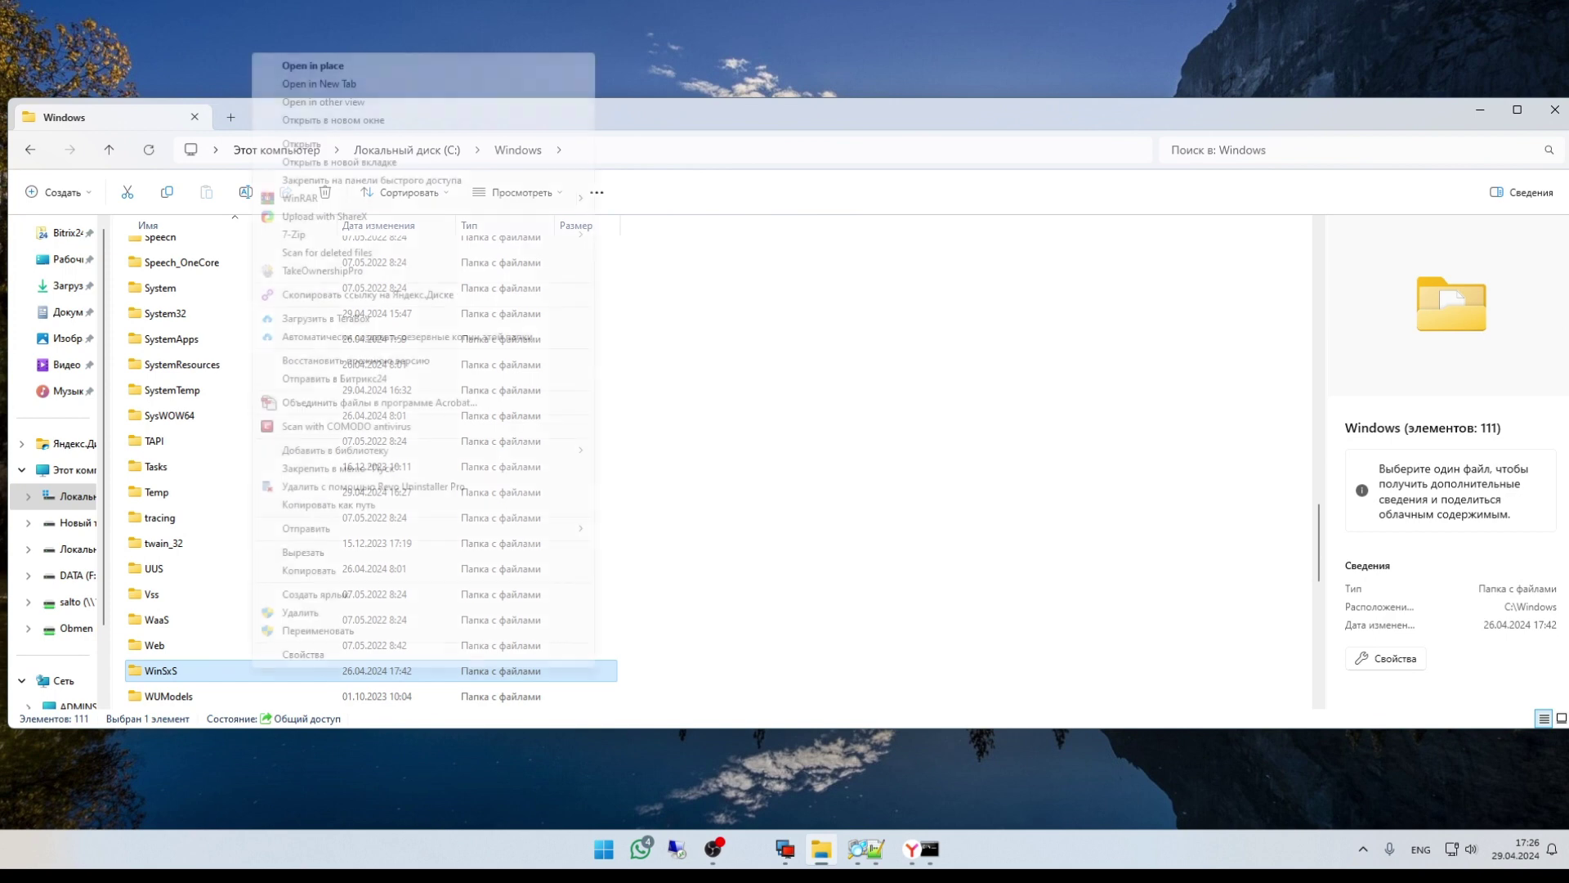
pyautogui.click(295, 655)
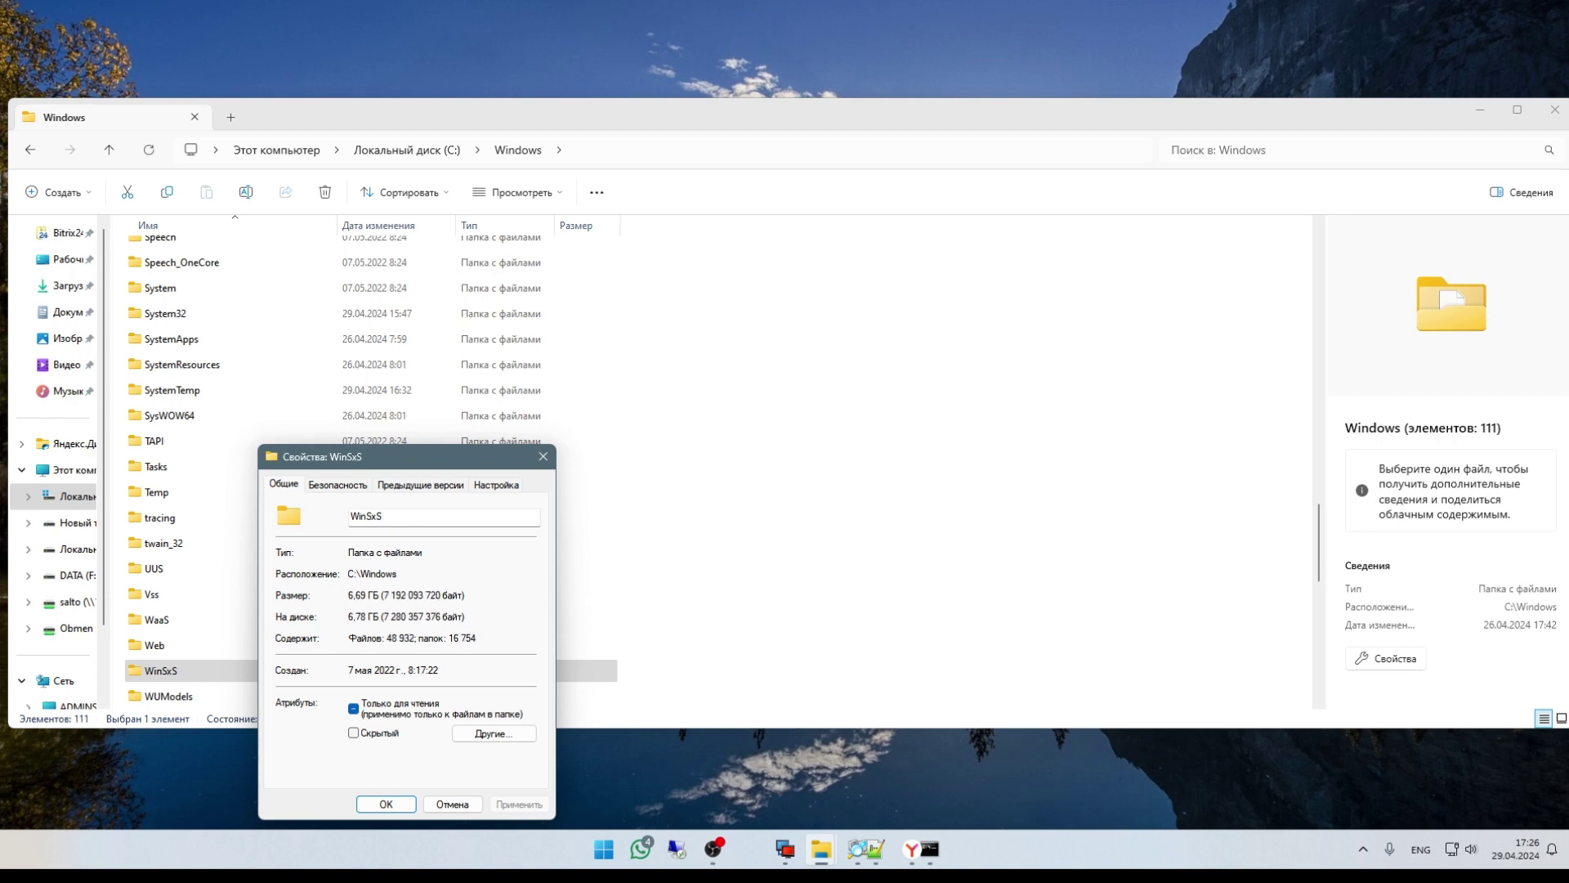
# Return to Command Prompt, recall Dism.exe /Online /Cleanup-Image /AnalyzeComponentStore for another analysis, and review the earlier output.
pyautogui.click(929, 849)
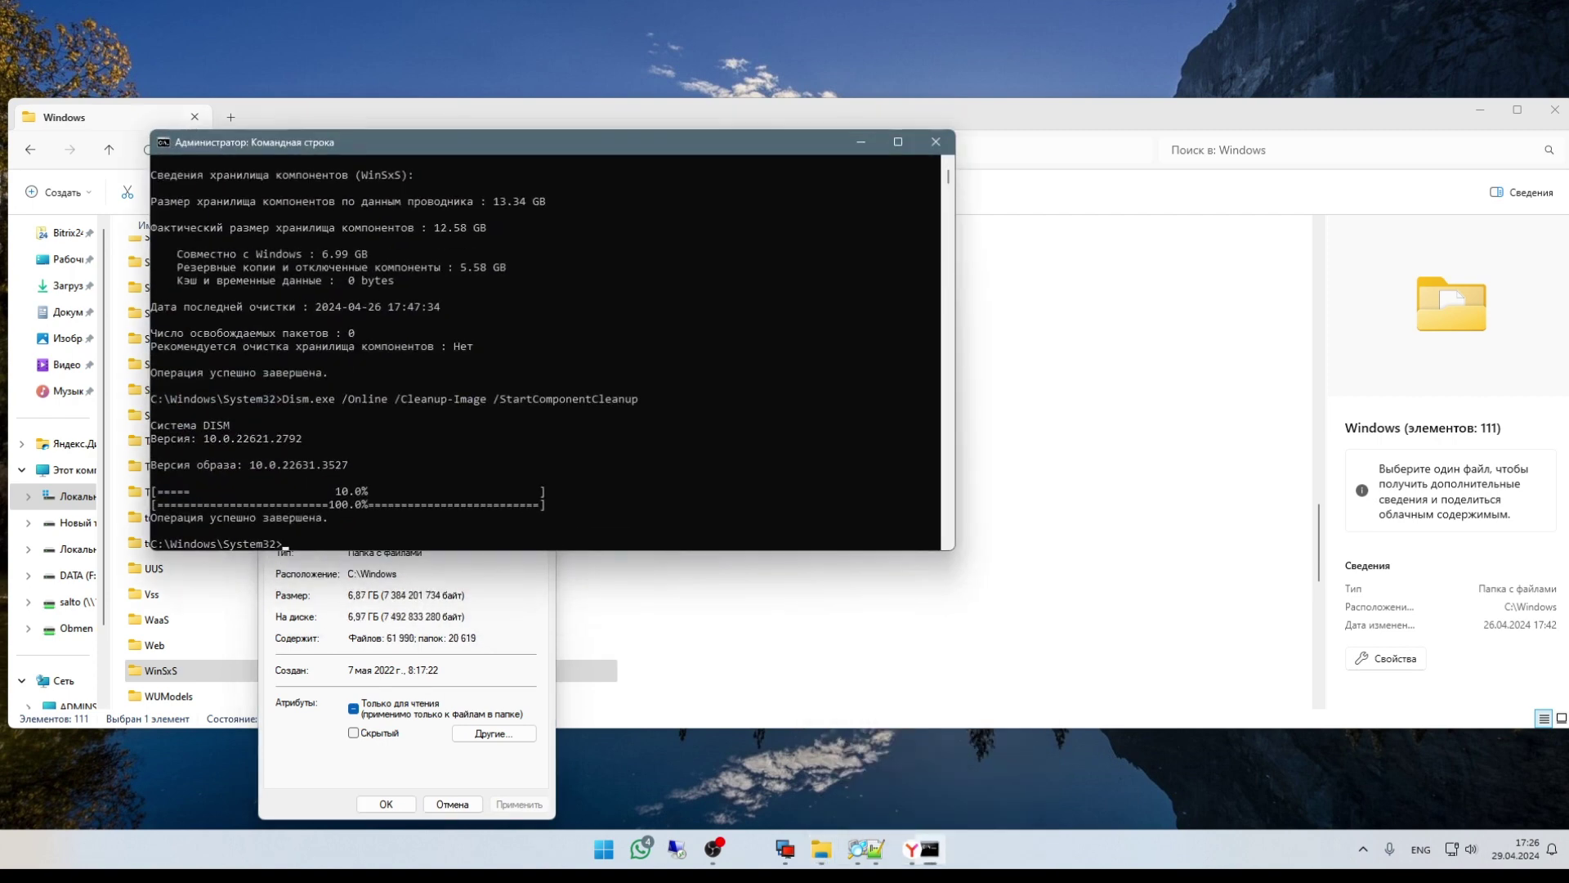
pyautogui.press('Up')
pyautogui.press('Up')
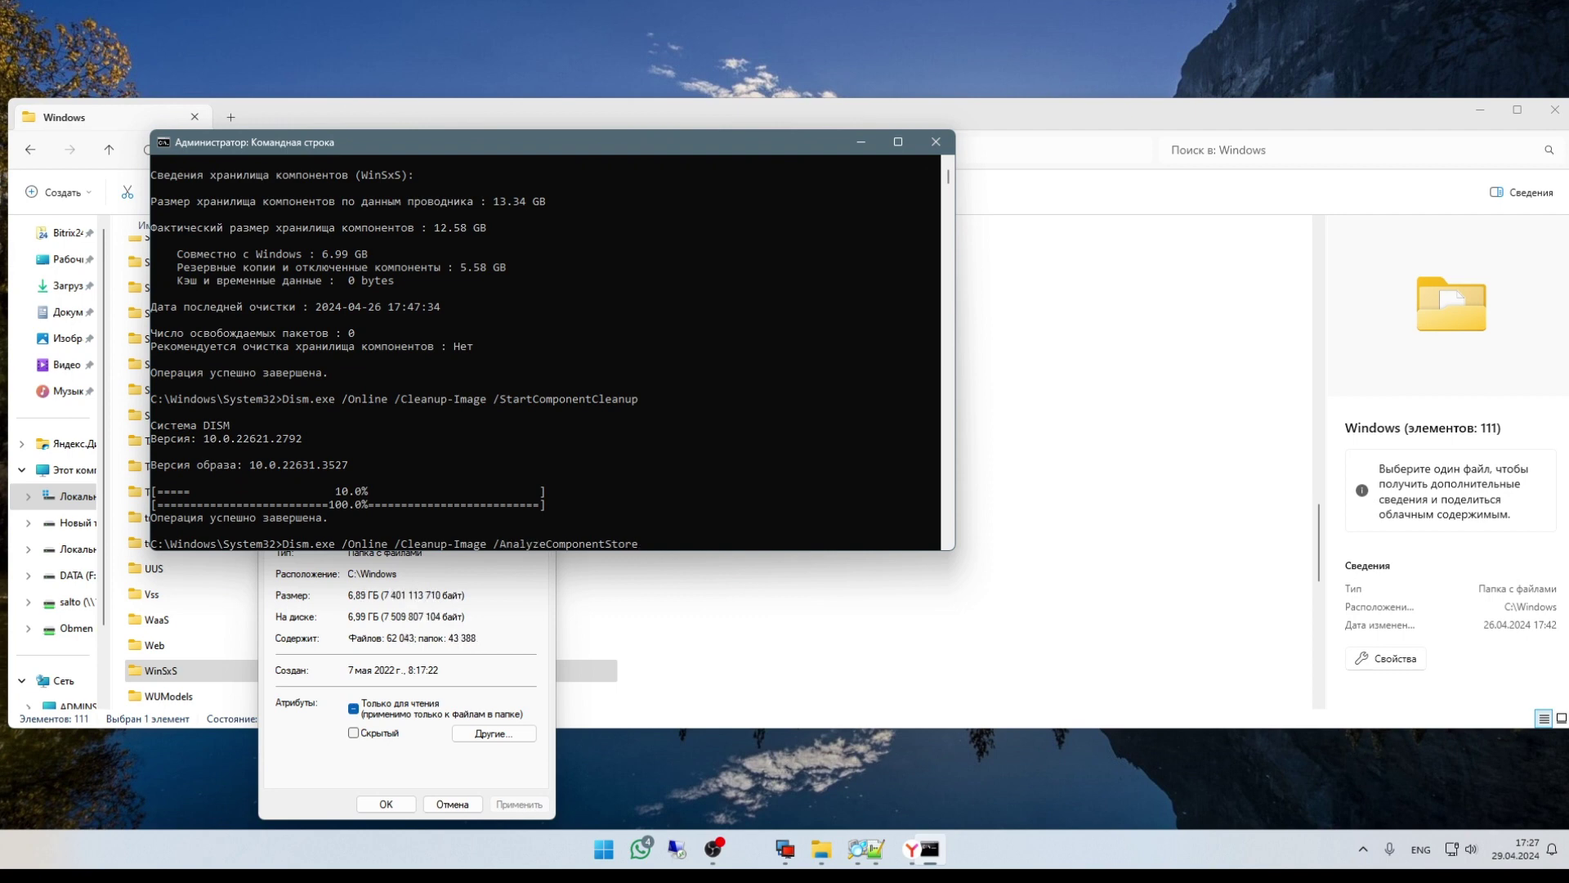
pyautogui.scroll(3, 546, 351)
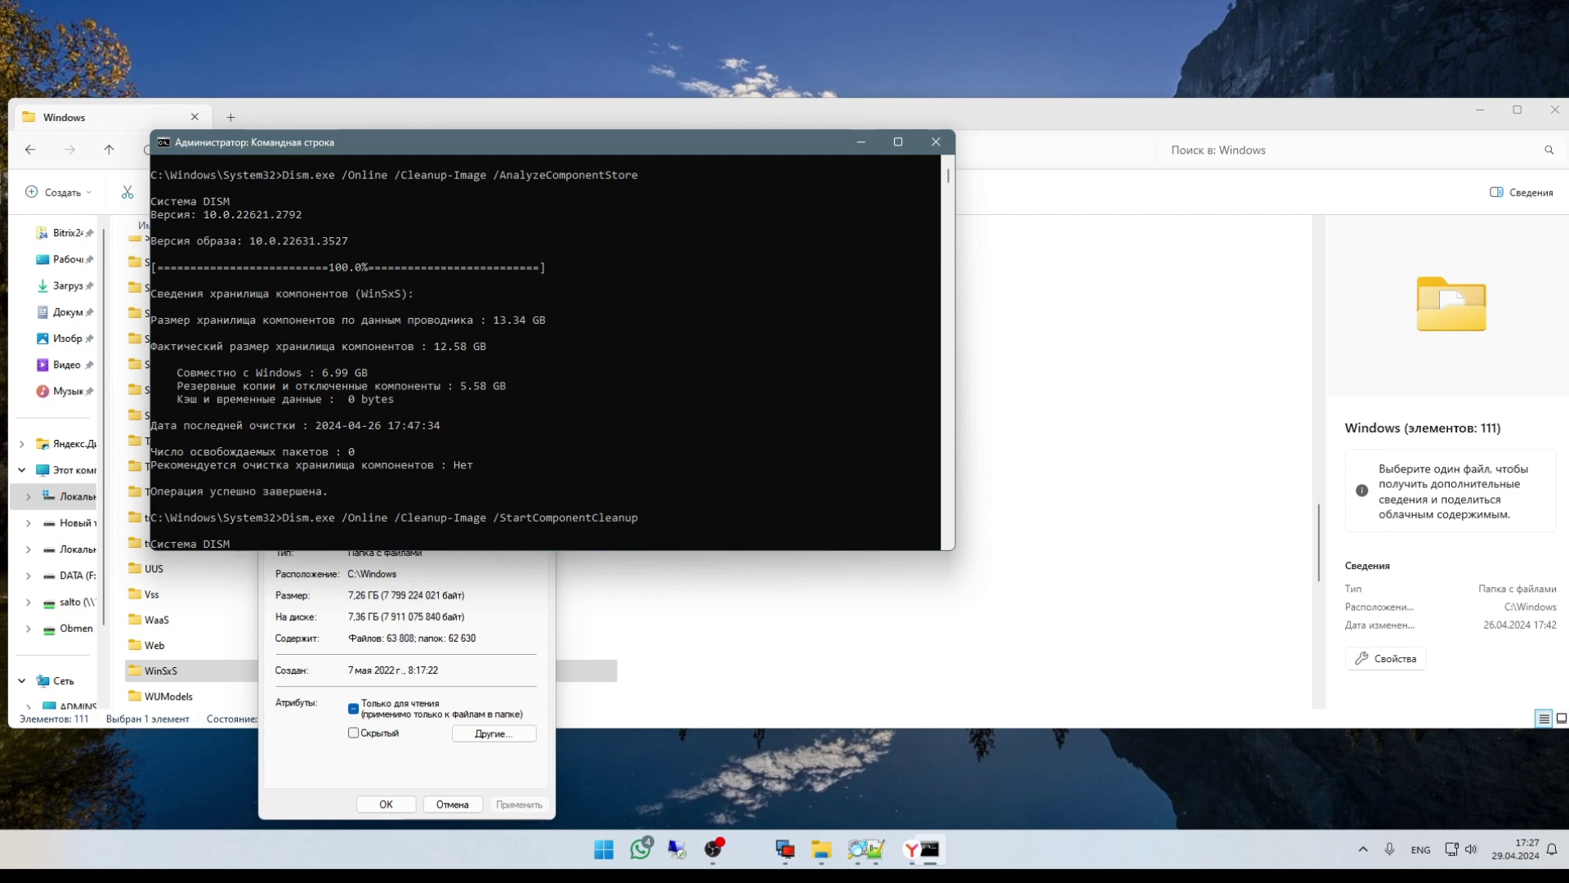
pyautogui.scroll(-2, 545, 352)
pyautogui.scroll(-2, 545, 351)
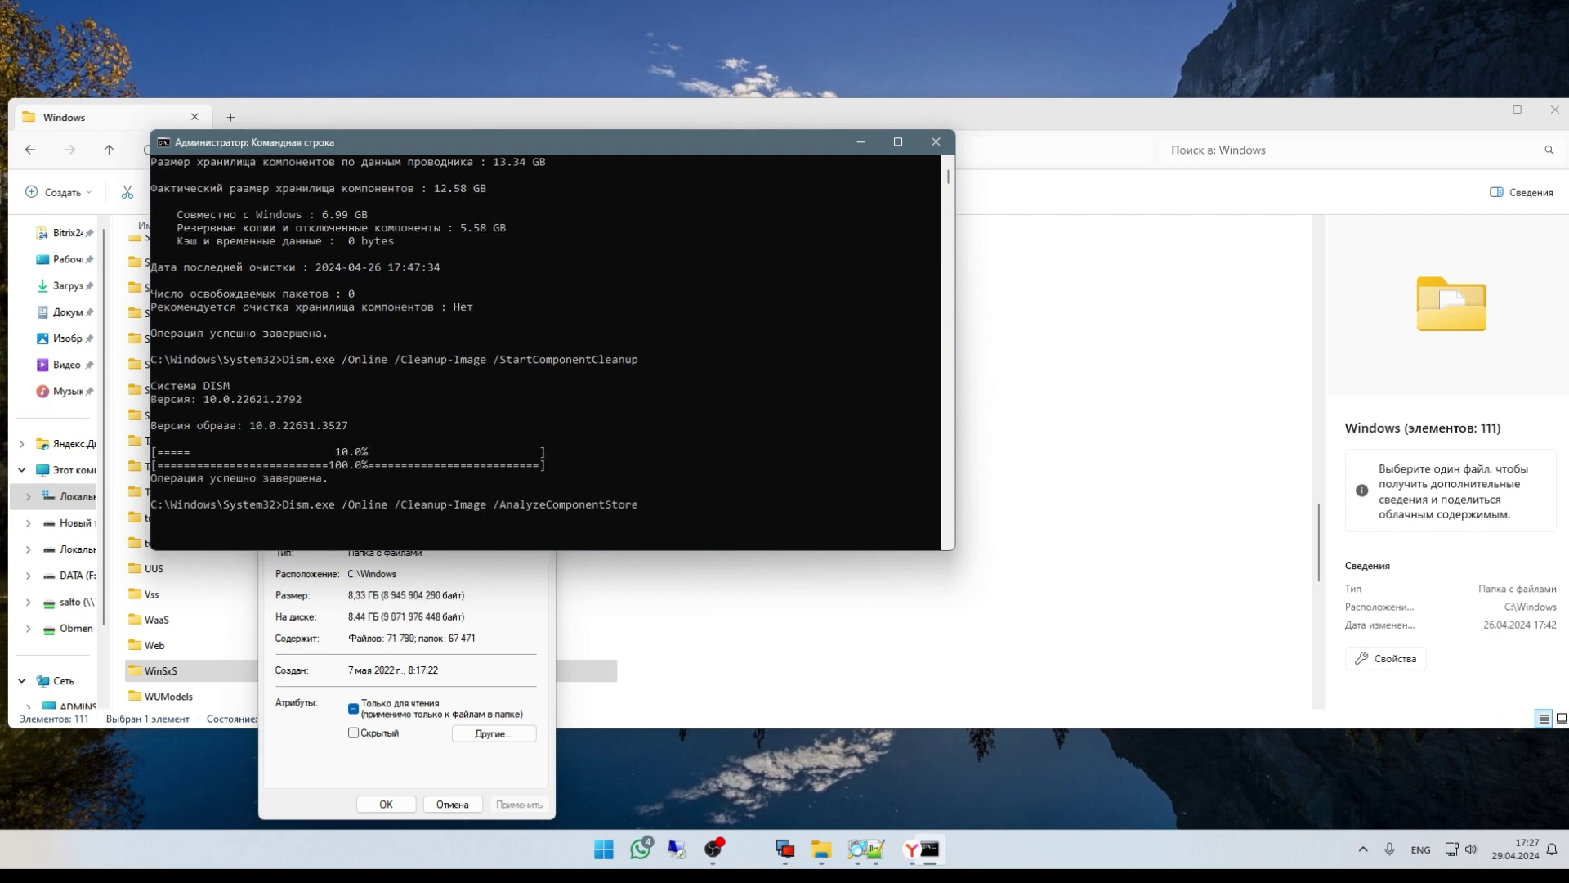